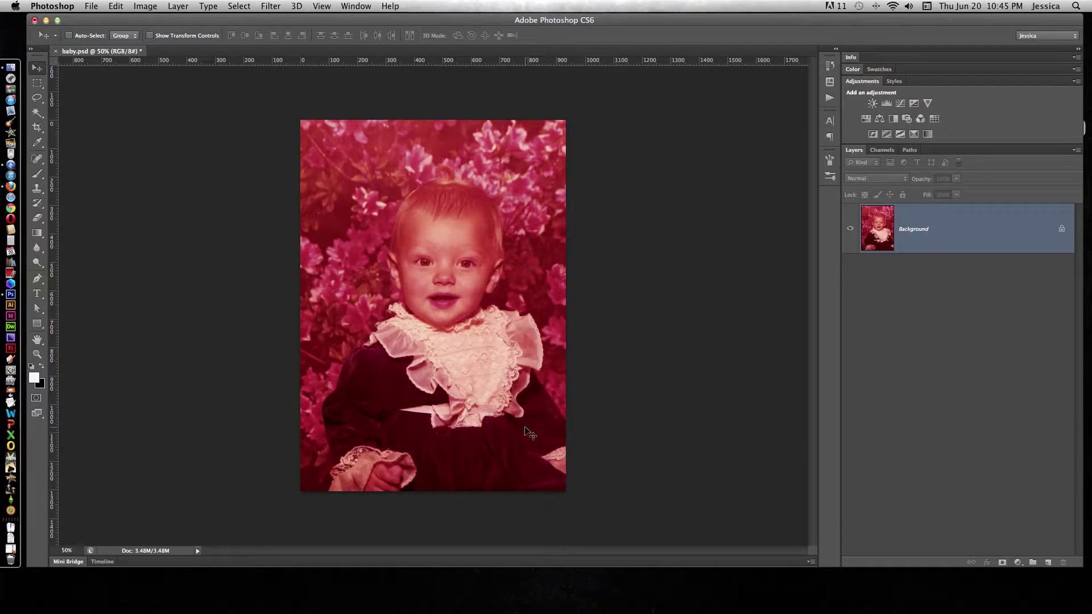
Apply Image > Auto Tone, Auto Contrast and Auto Color to the baby photo in turn.
click(141, 8)
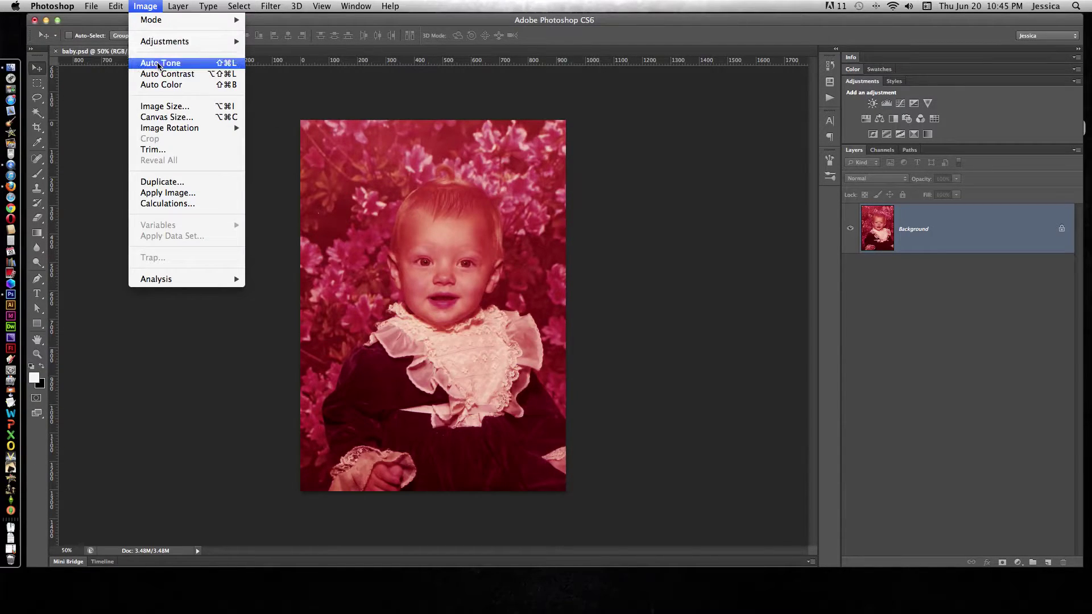
click(159, 66)
click(150, 7)
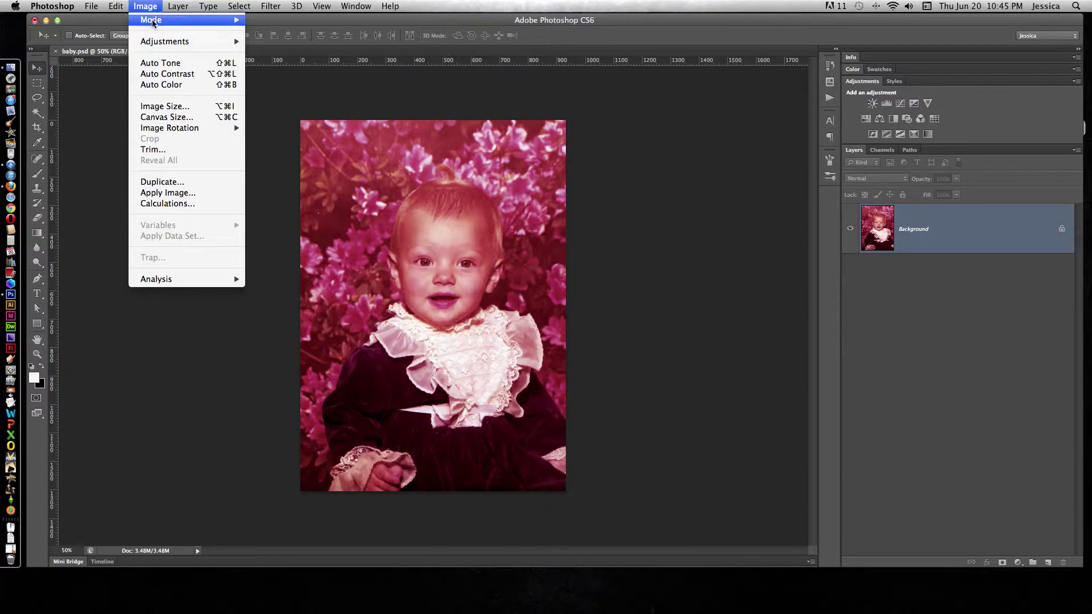
click(165, 75)
click(150, 9)
click(168, 84)
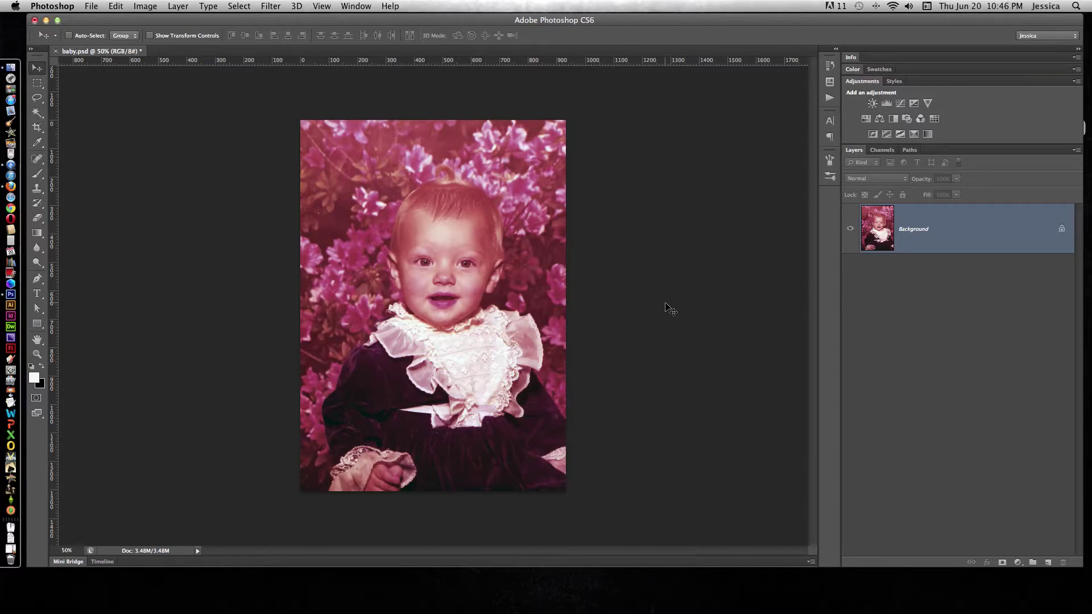
Revert to the second Crop history state, discarding the Auto Tone, Auto Contrast and Auto Color steps.
click(829, 65)
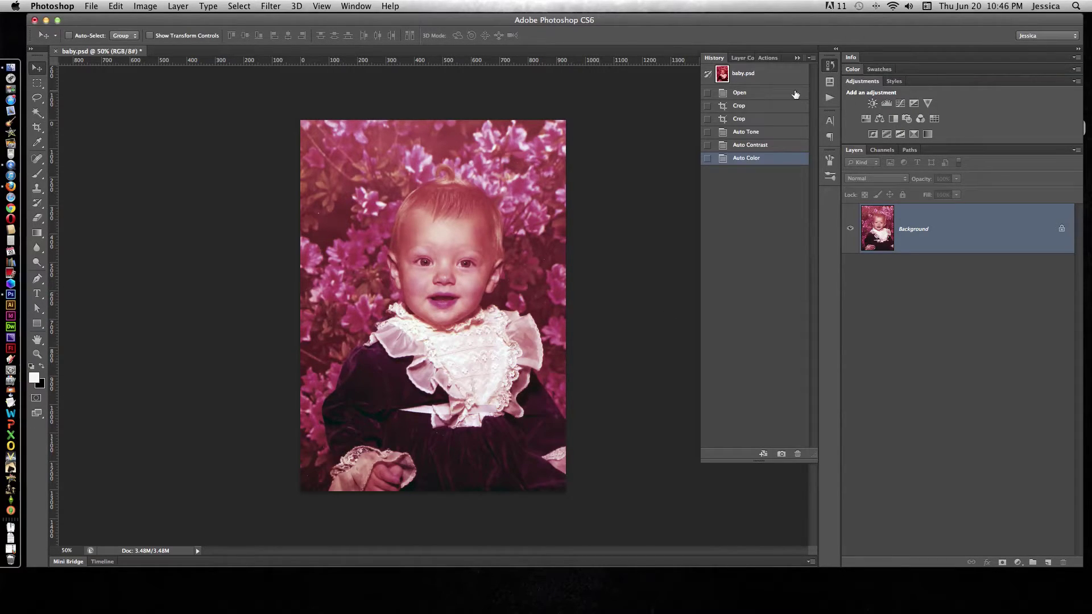
click(741, 119)
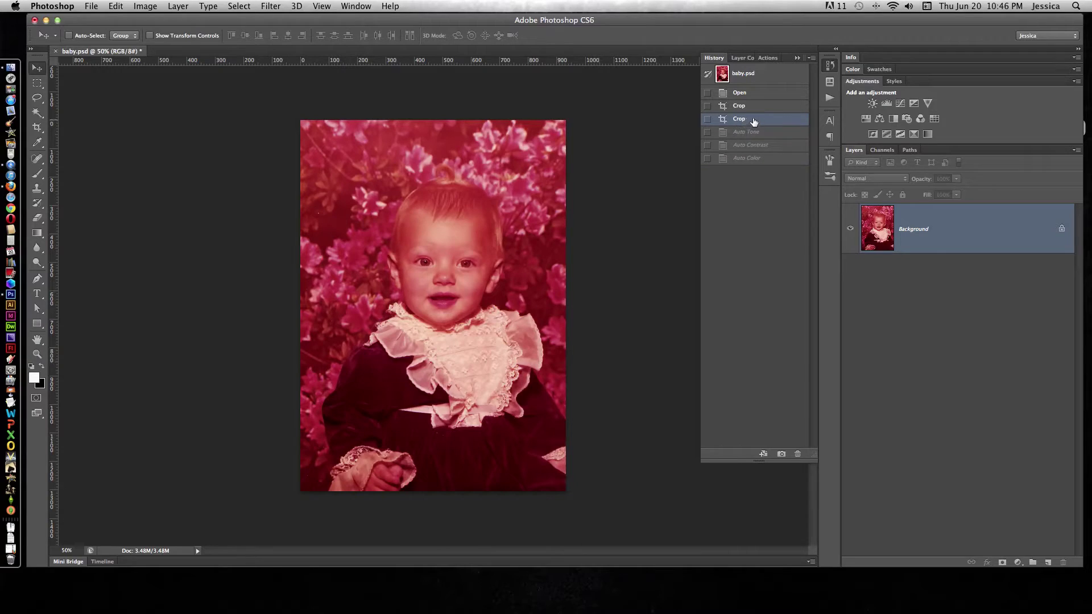
click(832, 69)
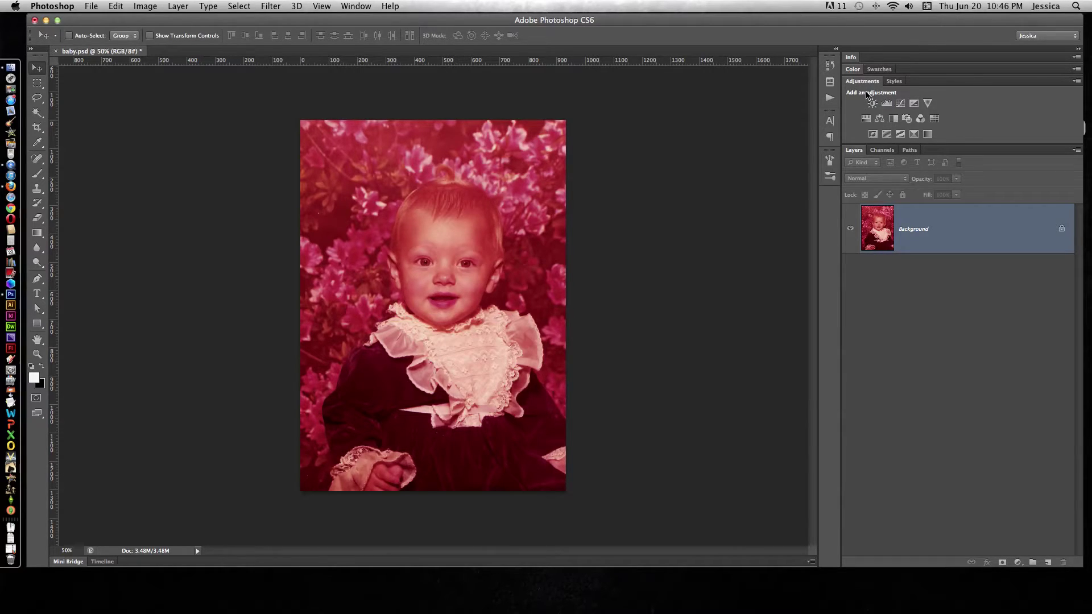
Show the Adjustments panel and add a Color Balance layer above the Background layer.
click(354, 7)
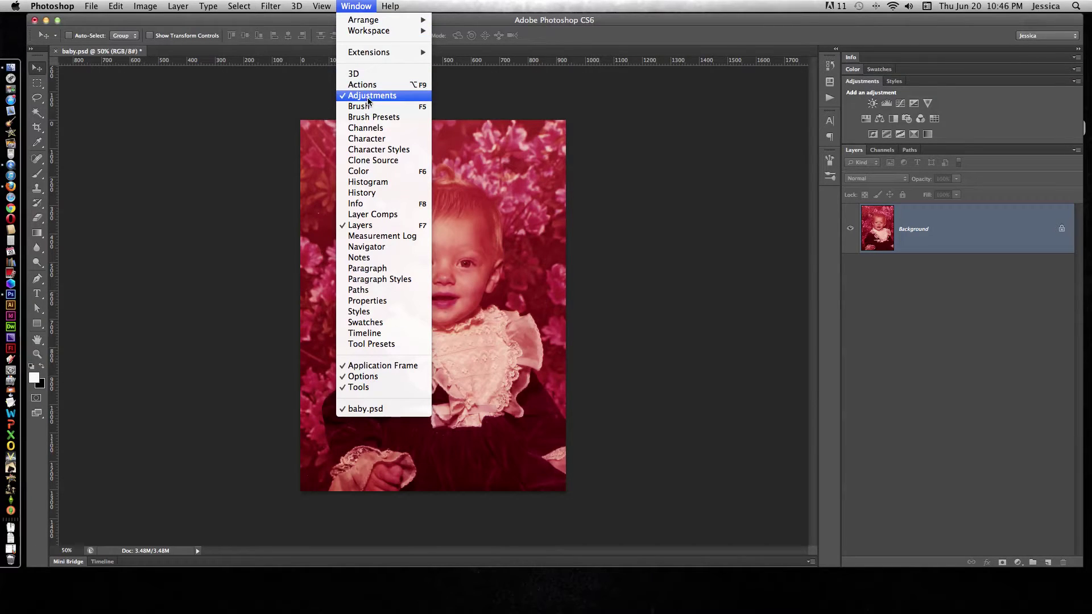
click(946, 122)
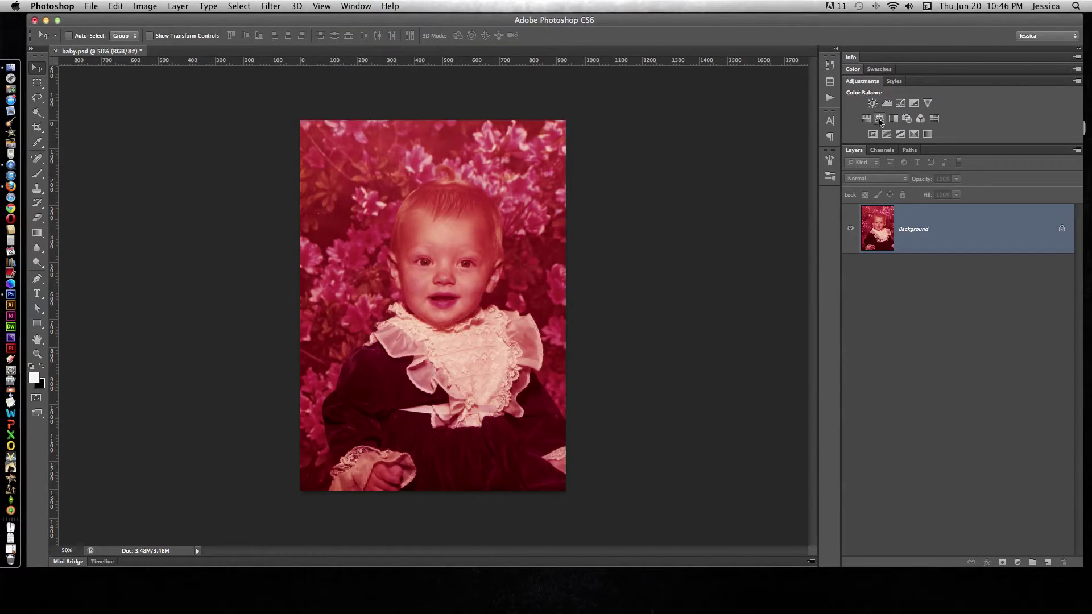
click(880, 122)
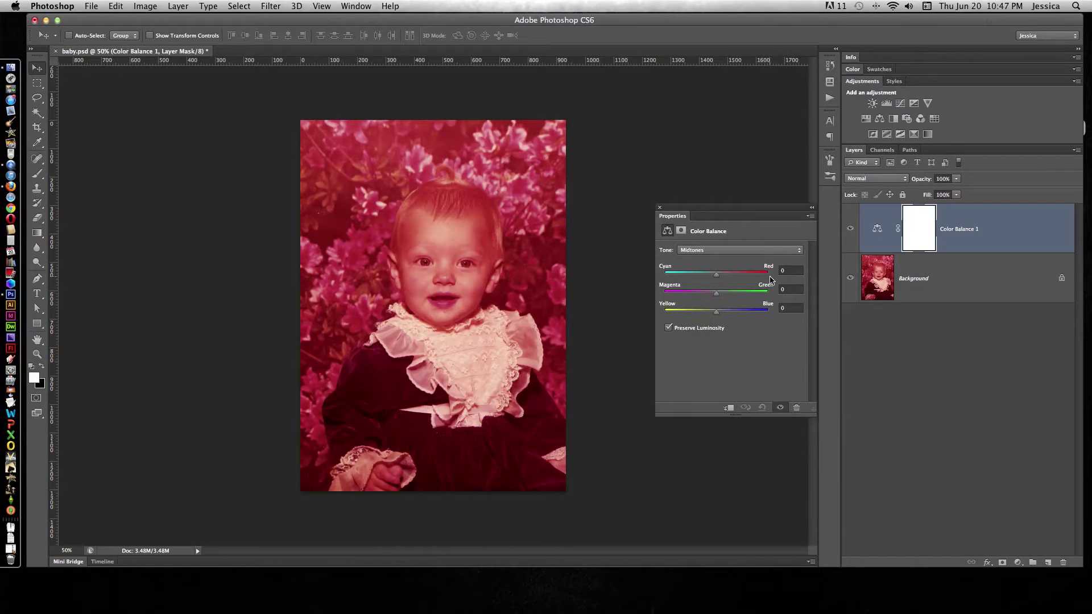
Set Color Balance midtones to Cyan-Red -70, Magenta-Green +11 and Yellow-Blue +9.
drag(718, 278, 683, 278)
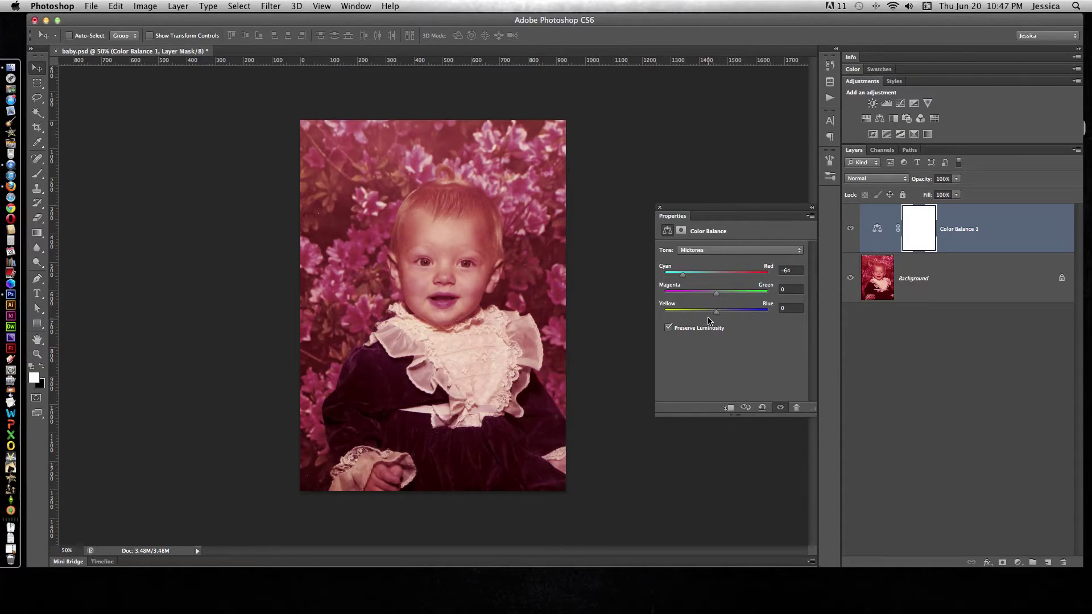
drag(683, 274, 688, 277)
drag(717, 295, 720, 296)
drag(717, 316, 722, 315)
click(710, 250)
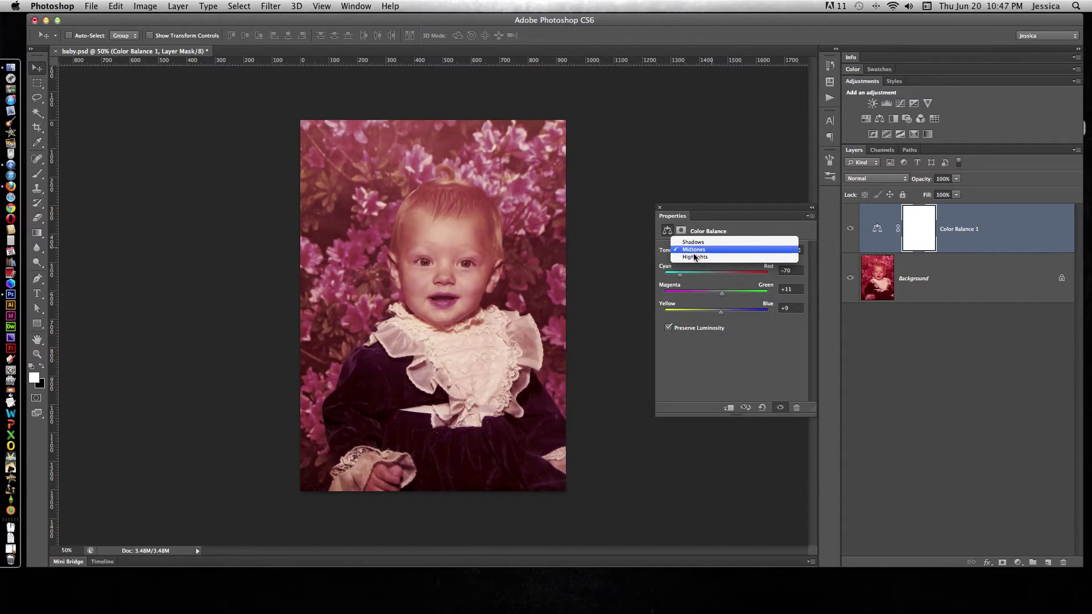
click(689, 265)
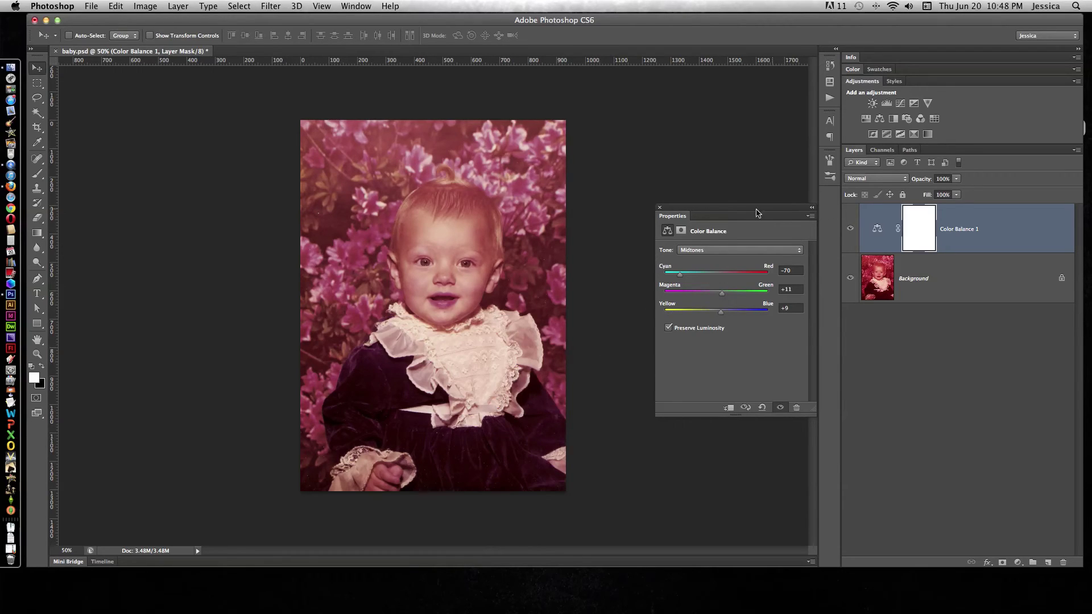
click(659, 208)
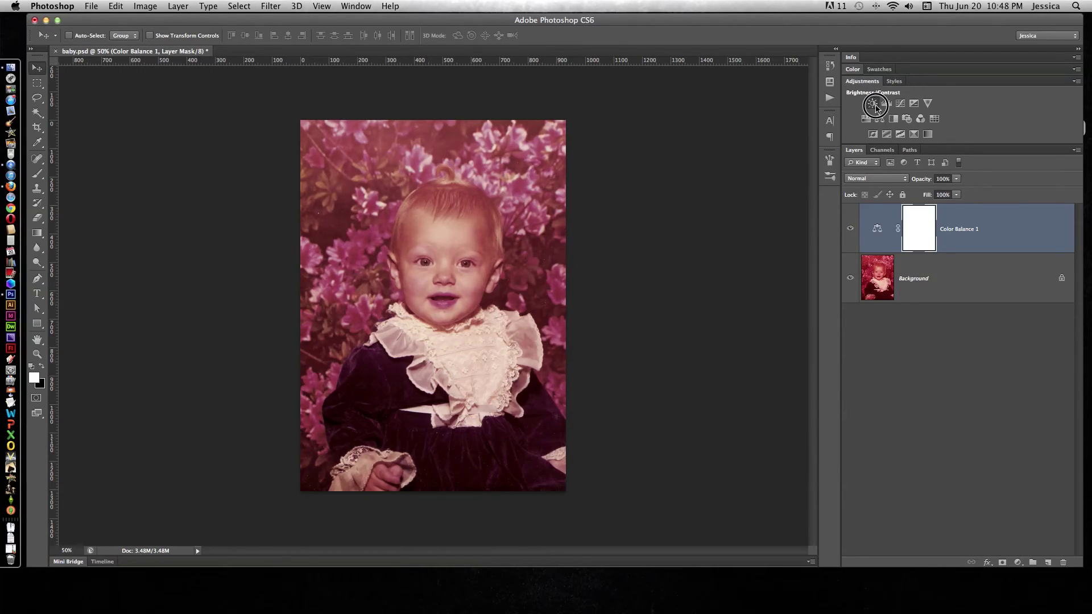
Add a Brightness/Contrast layer with Brightness 15 and Contrast 11, and hide it to compare.
click(875, 104)
drag(731, 281, 740, 302)
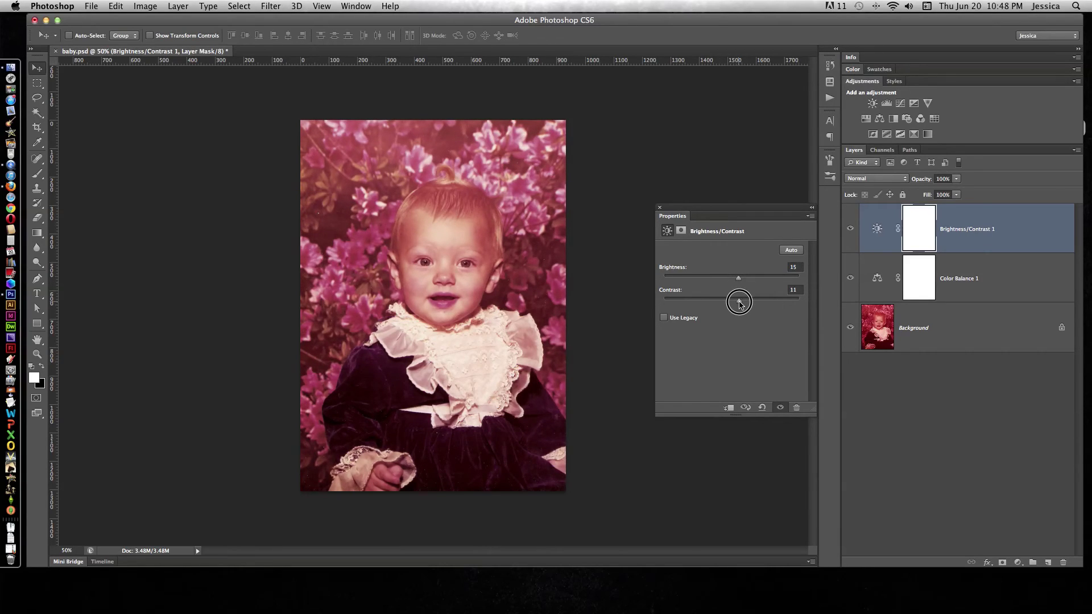
click(849, 230)
click(850, 231)
click(849, 229)
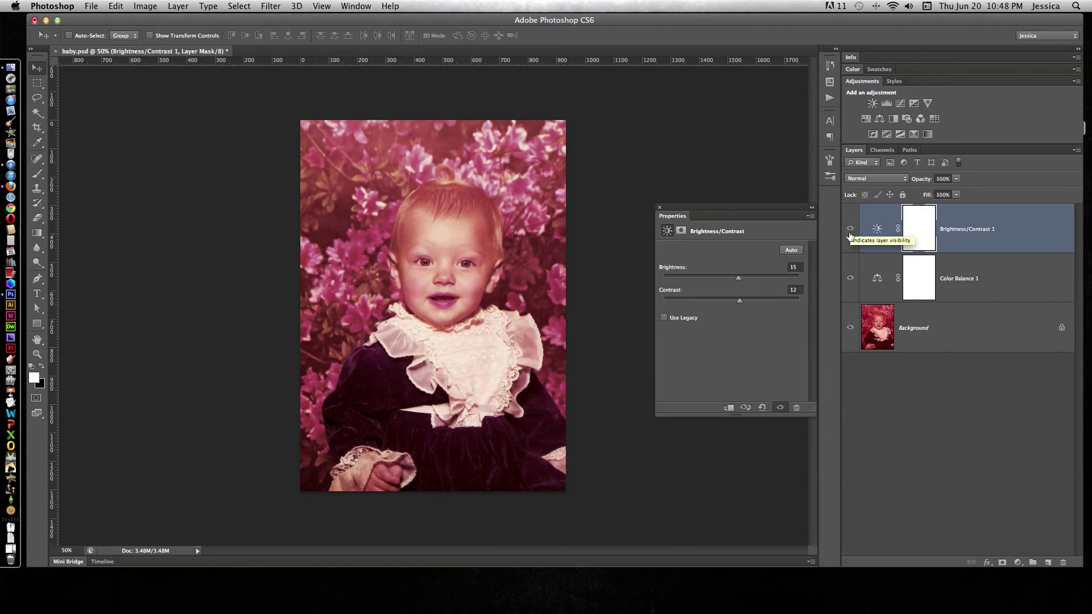
click(849, 280)
click(849, 280)
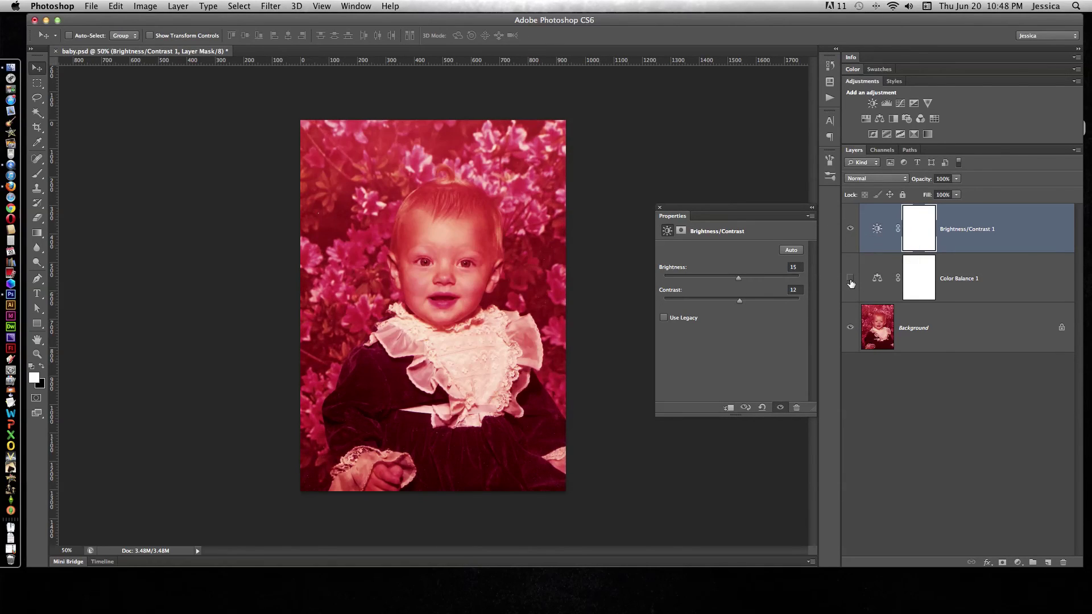
click(849, 281)
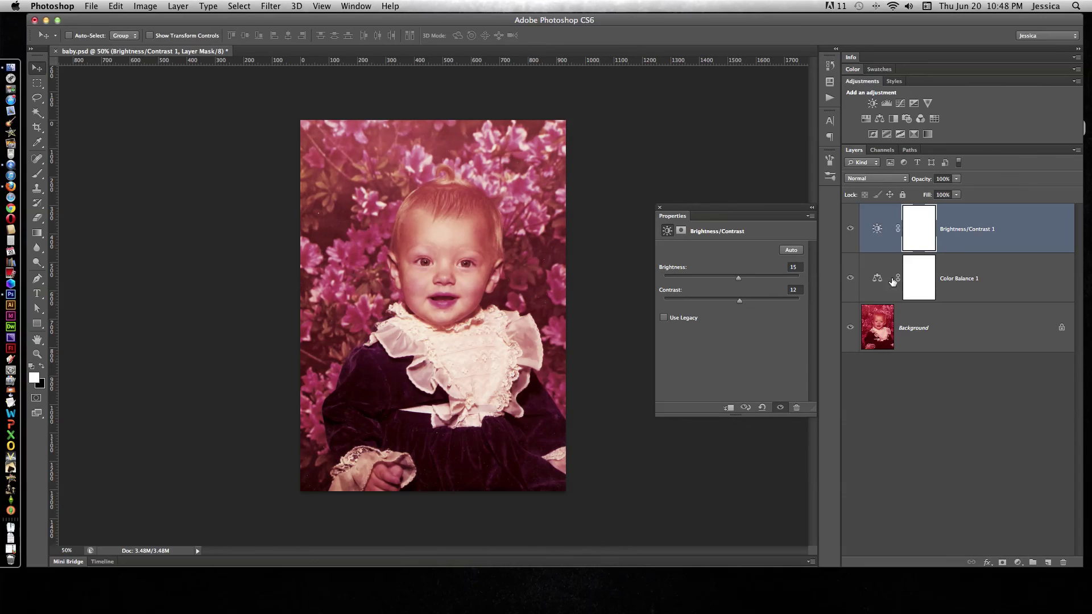